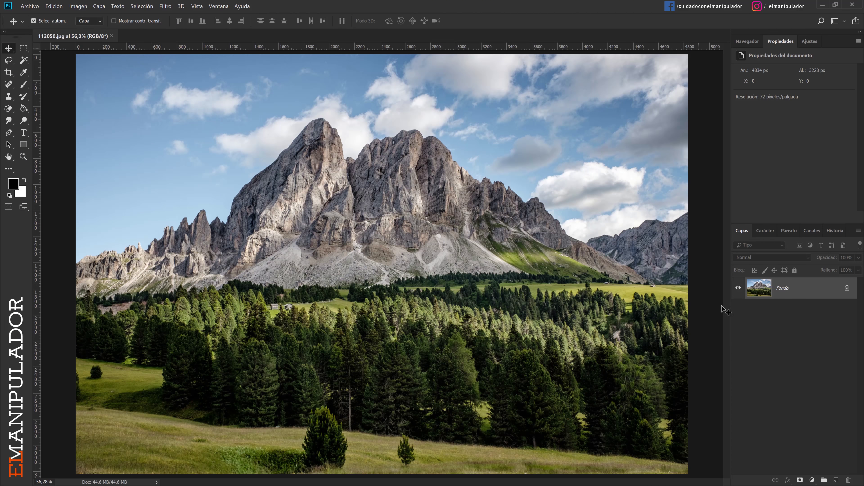
Duplicate the Fondo background layer twice.
mouse_move(814, 287)
mouse_down()
mouse_move(835, 363)
mouse_move(838, 481)
mouse_up()
drag(818, 293, 836, 459)
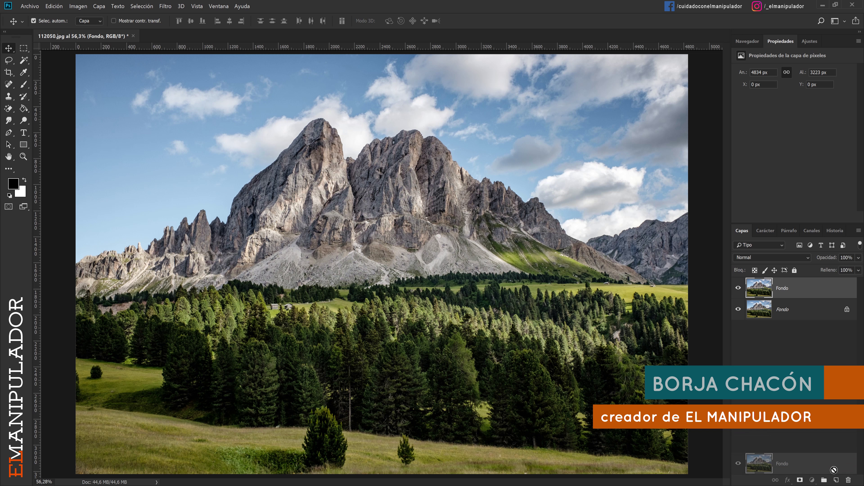
drag(836, 459, 838, 482)
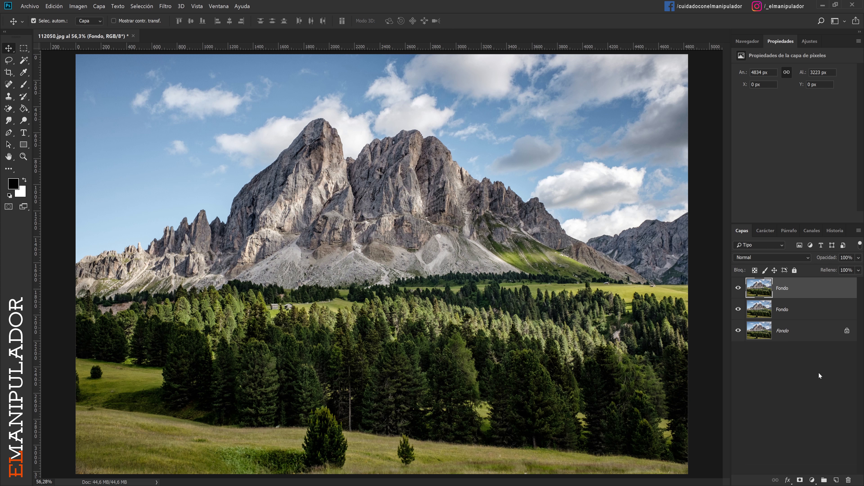
Rename the top copy 'img' and the middle copy 'copia', then select img.
double_click(782, 288)
text(img)
key(Return)
double_click(782, 309)
text(copia)
key(Return)
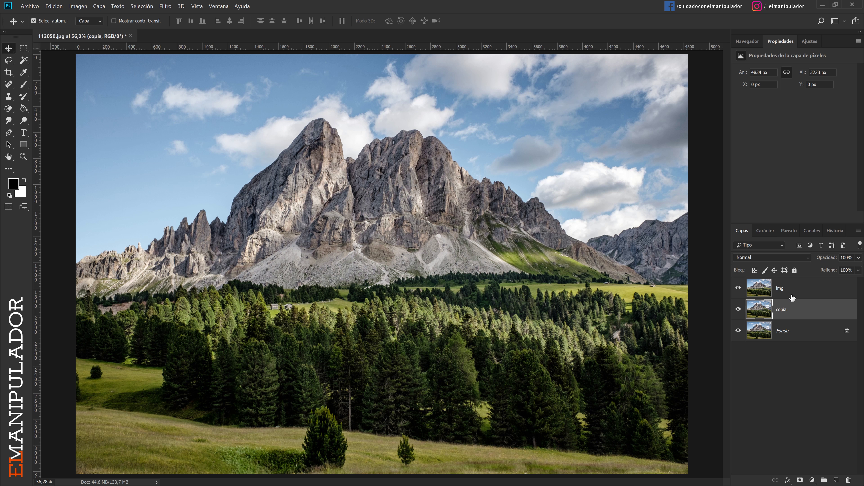
click(793, 293)
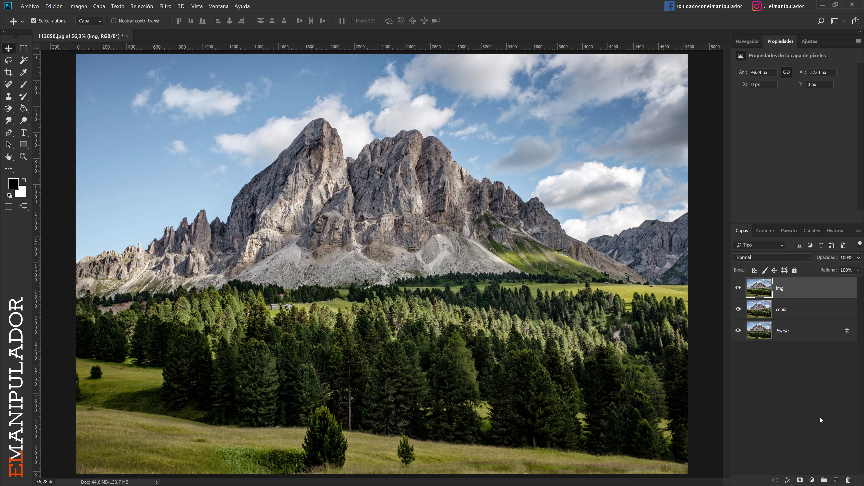
Add a Channel Mixer adjustment layer set to Monocromo with Rojo output.
click(811, 481)
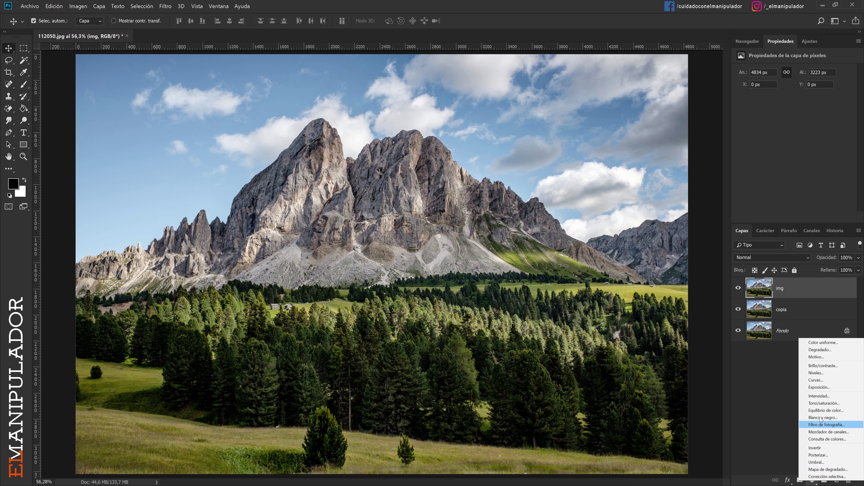
click(825, 432)
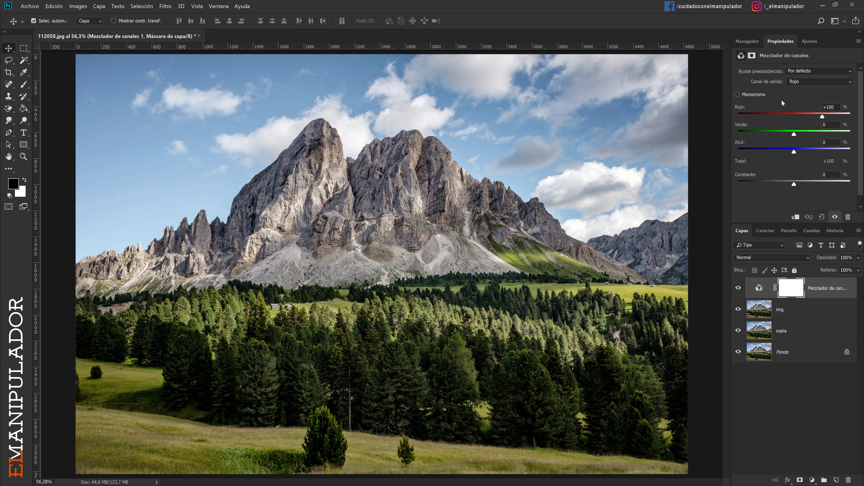
click(803, 82)
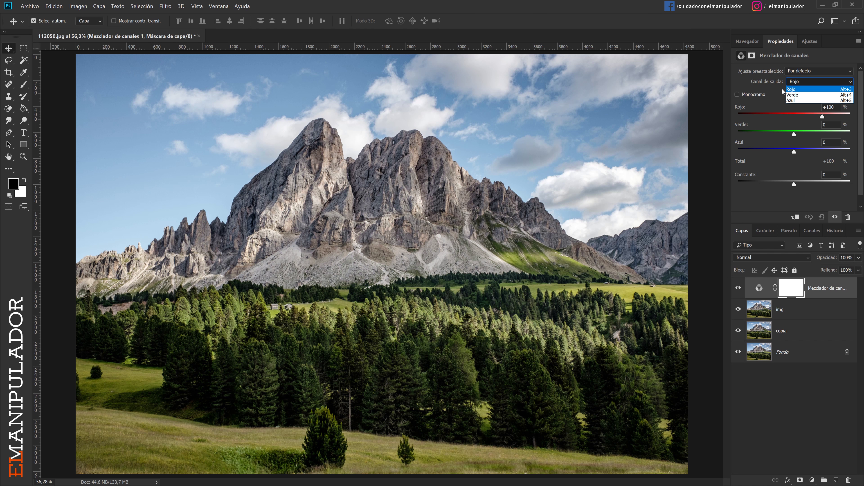
click(758, 86)
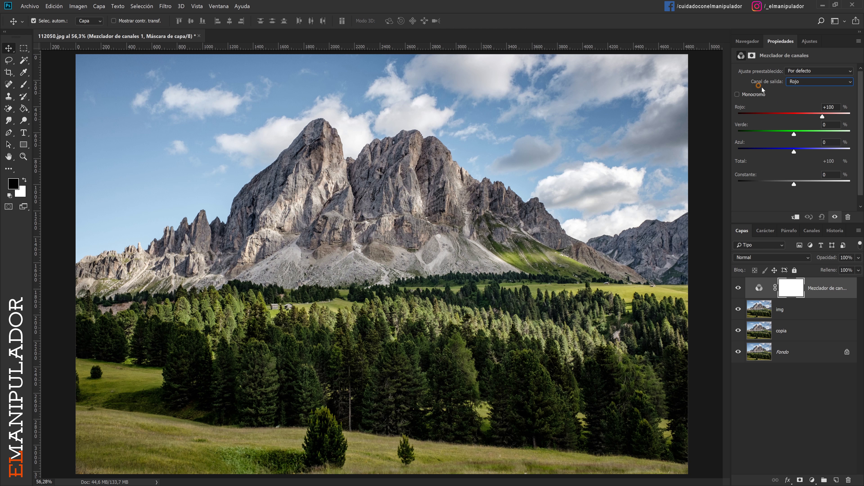
click(737, 93)
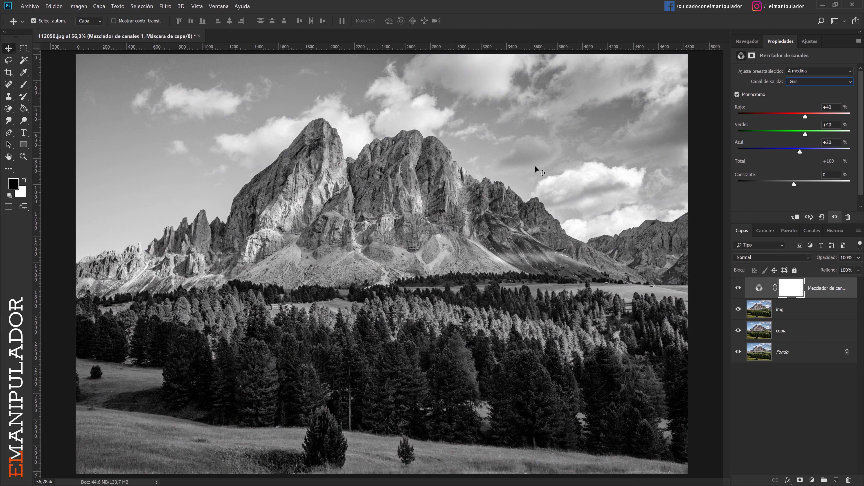
Set the mix to Red +101, Green +72, Blue -72 and move it below img.
mouse_move(805, 117)
mouse_down()
mouse_move(823, 116)
mouse_move(772, 134)
mouse_move(810, 135)
mouse_up()
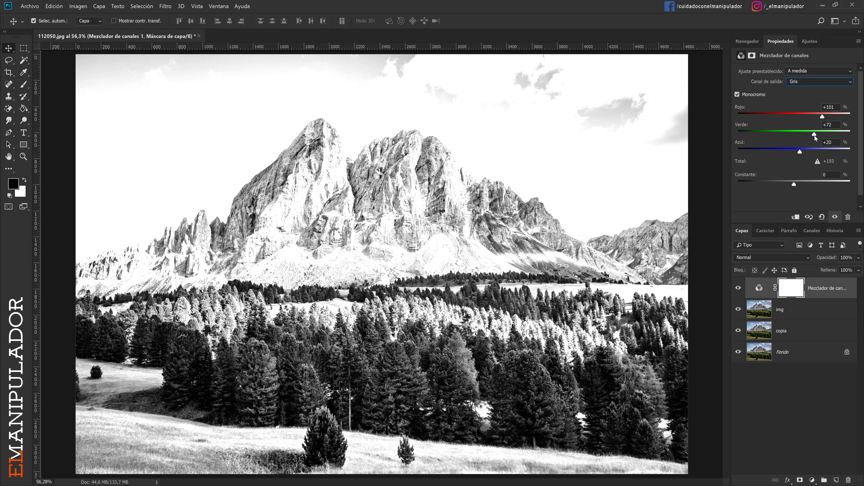
drag(800, 152, 776, 152)
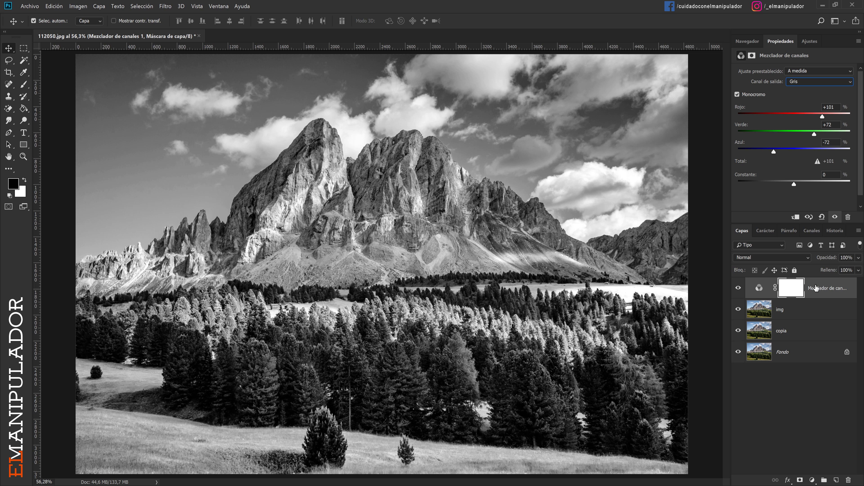
drag(816, 286, 816, 308)
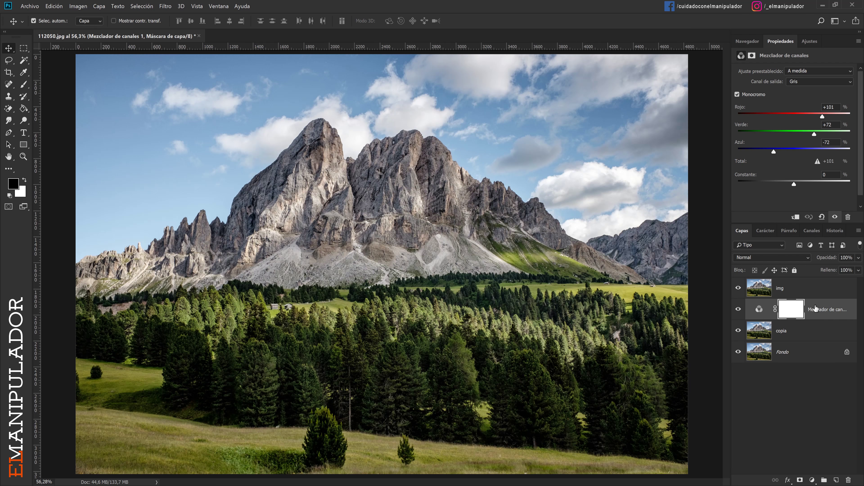
Set the img layer's blend mode to Superponer (Overlay).
click(799, 289)
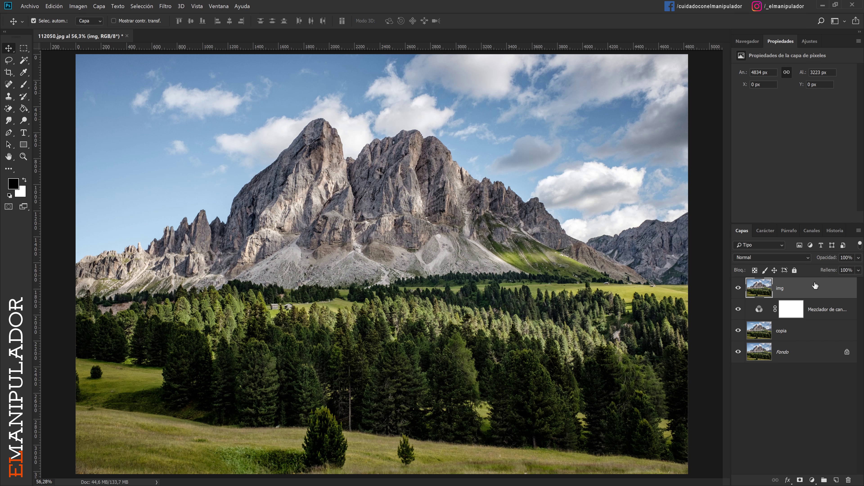
click(791, 257)
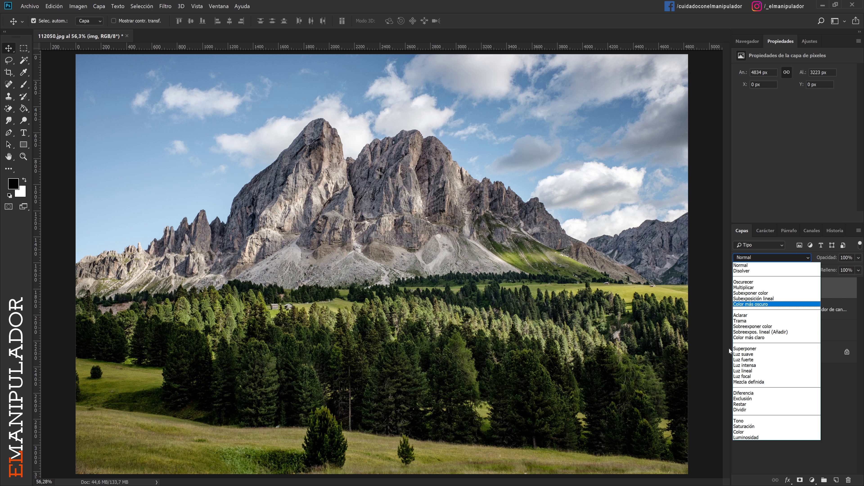
click(743, 349)
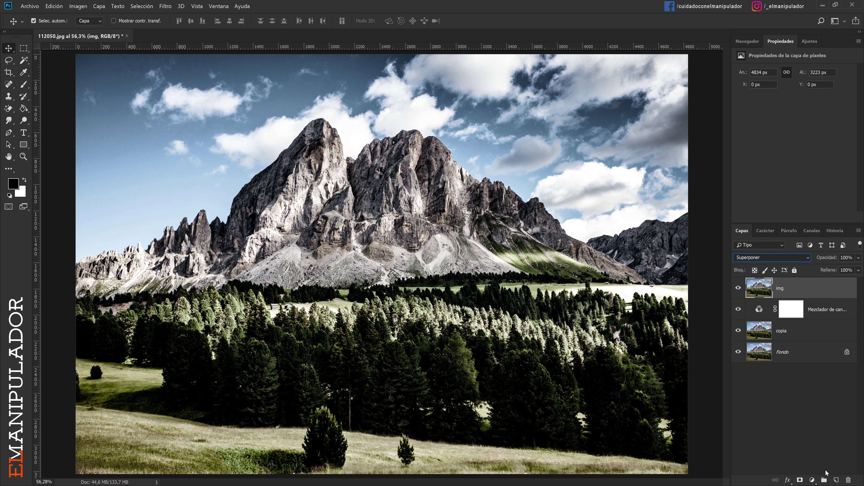
click(813, 480)
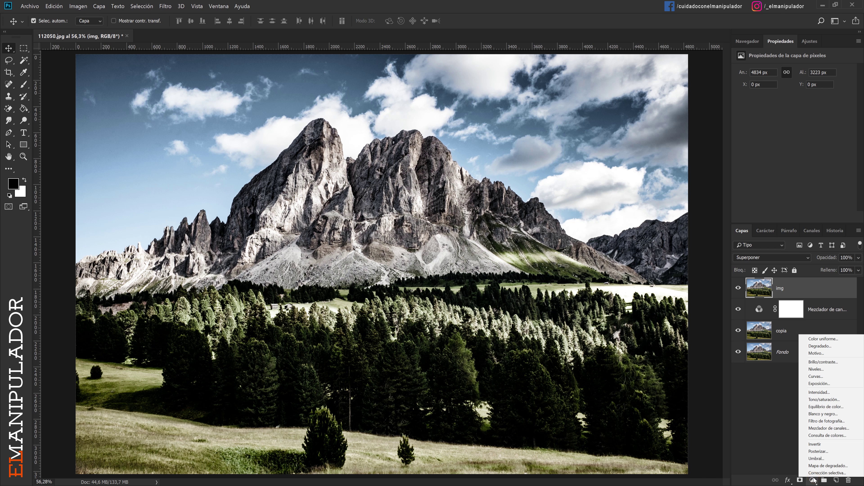
Add a Tono/saturación layer with Amarillos at Hue -70 and Saturation +12.
click(819, 400)
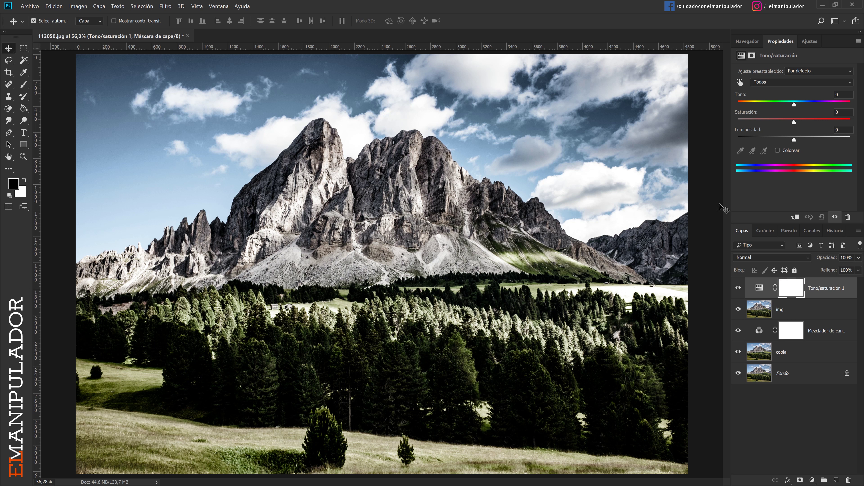
click(788, 82)
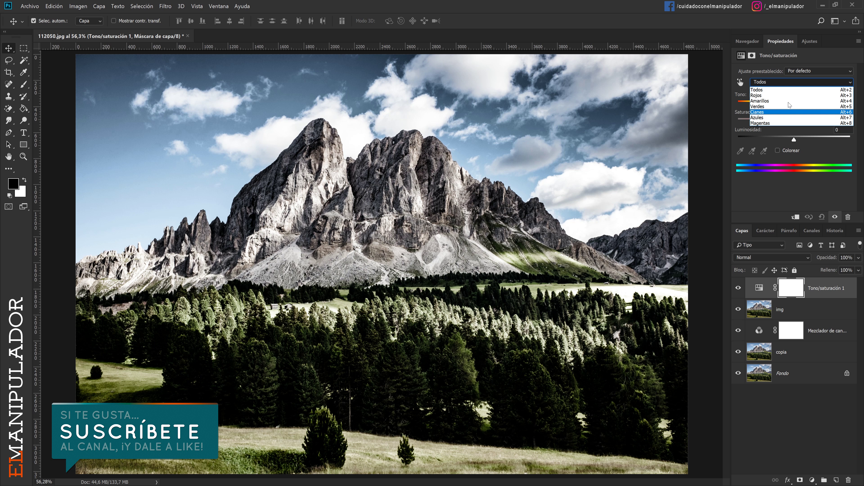
click(774, 101)
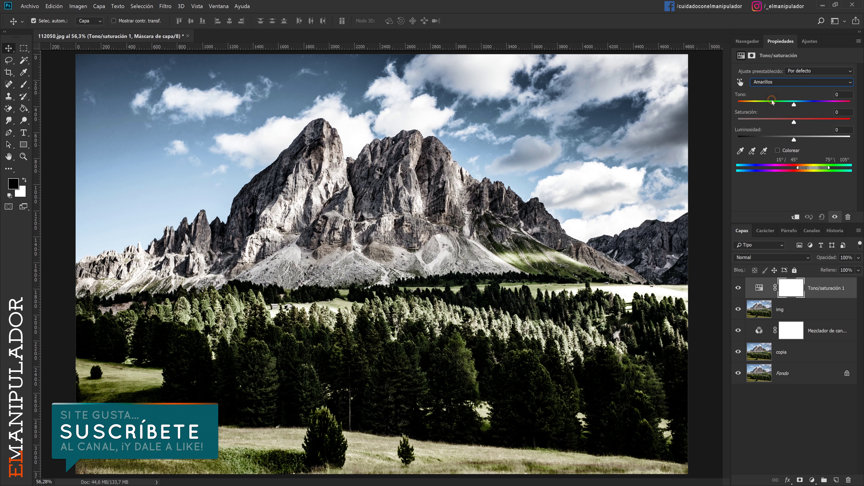
mouse_move(795, 106)
mouse_down()
mouse_move(832, 105)
mouse_move(764, 106)
mouse_move(800, 122)
mouse_up()
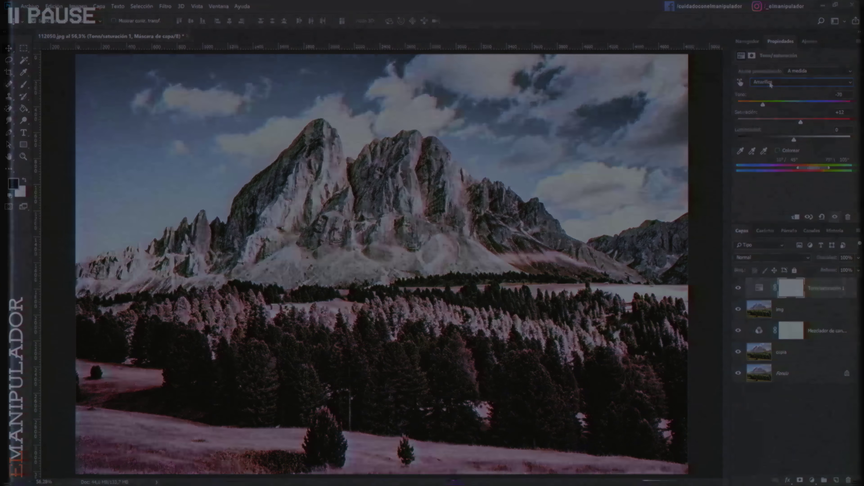
Lower the Verdes range hue to -30 in the Hue/Saturation layer.
click(771, 83)
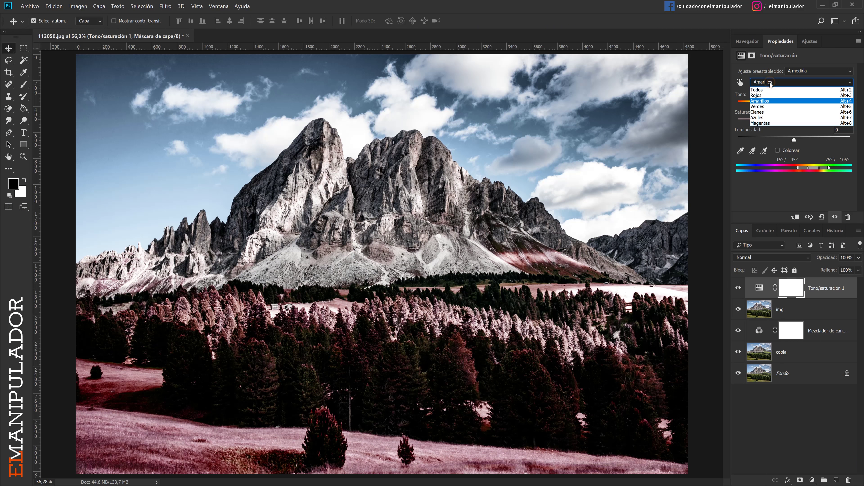
click(764, 106)
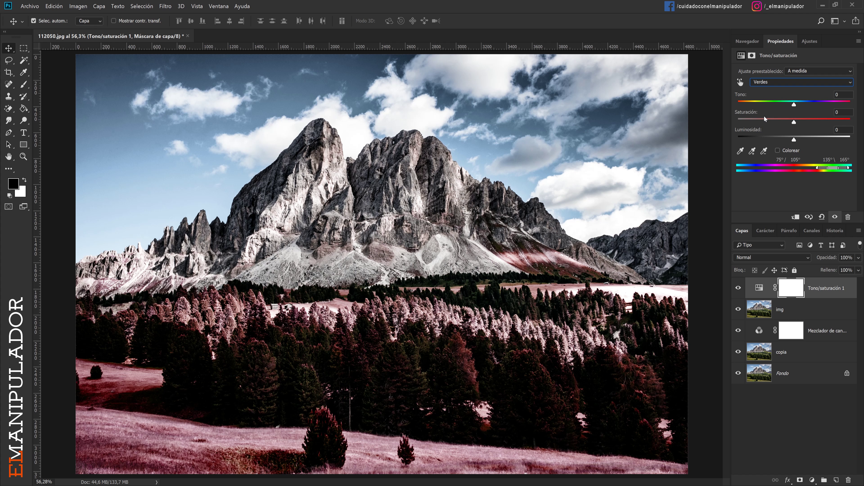
mouse_move(794, 105)
mouse_down()
mouse_move(765, 107)
mouse_move(776, 107)
mouse_up()
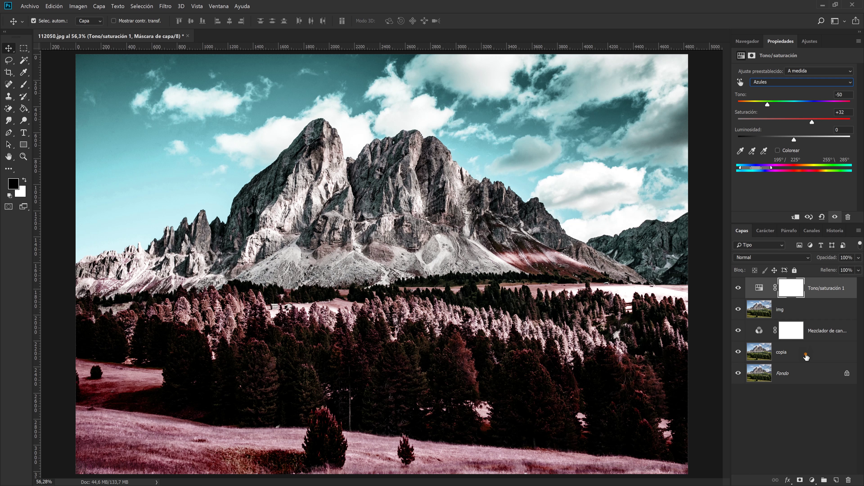
Group img, copia and both adjustment layers into a folder named 'Infrarrojo'.
click(805, 354)
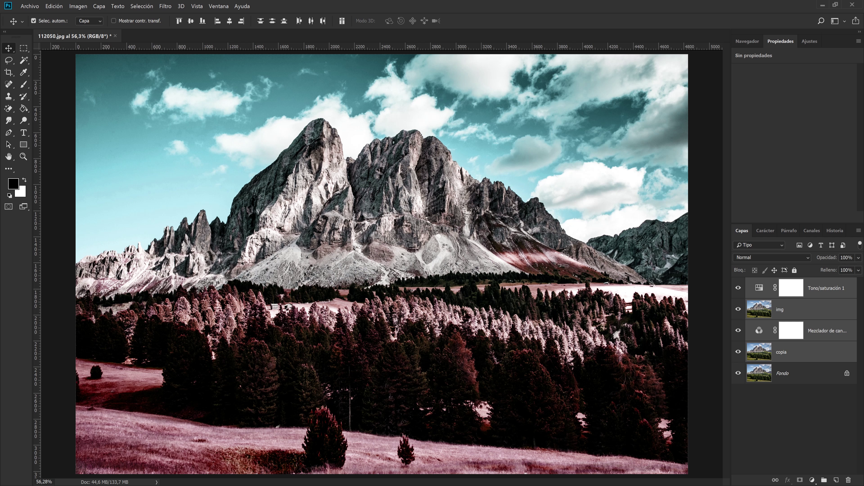
click(824, 480)
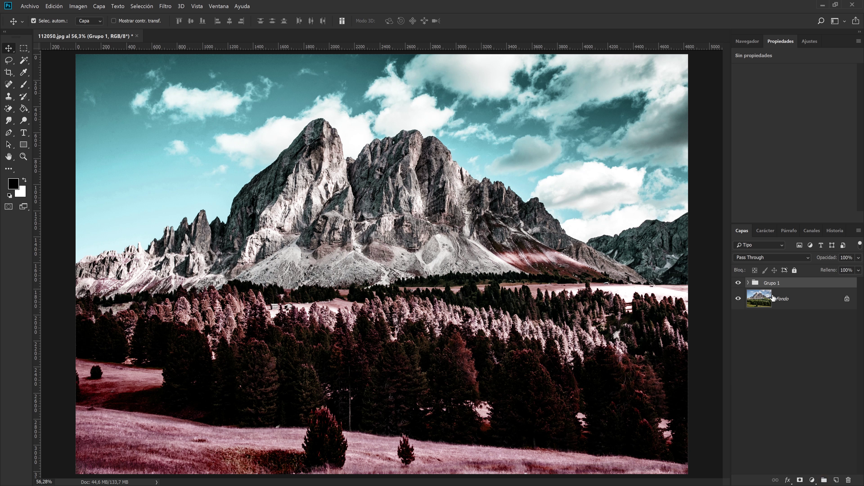
double_click(770, 283)
text(Infrarrojo)
key(Return)
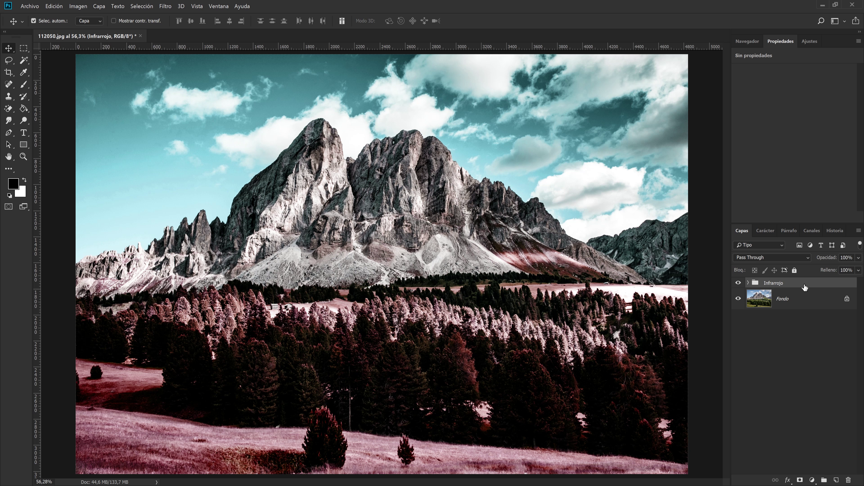